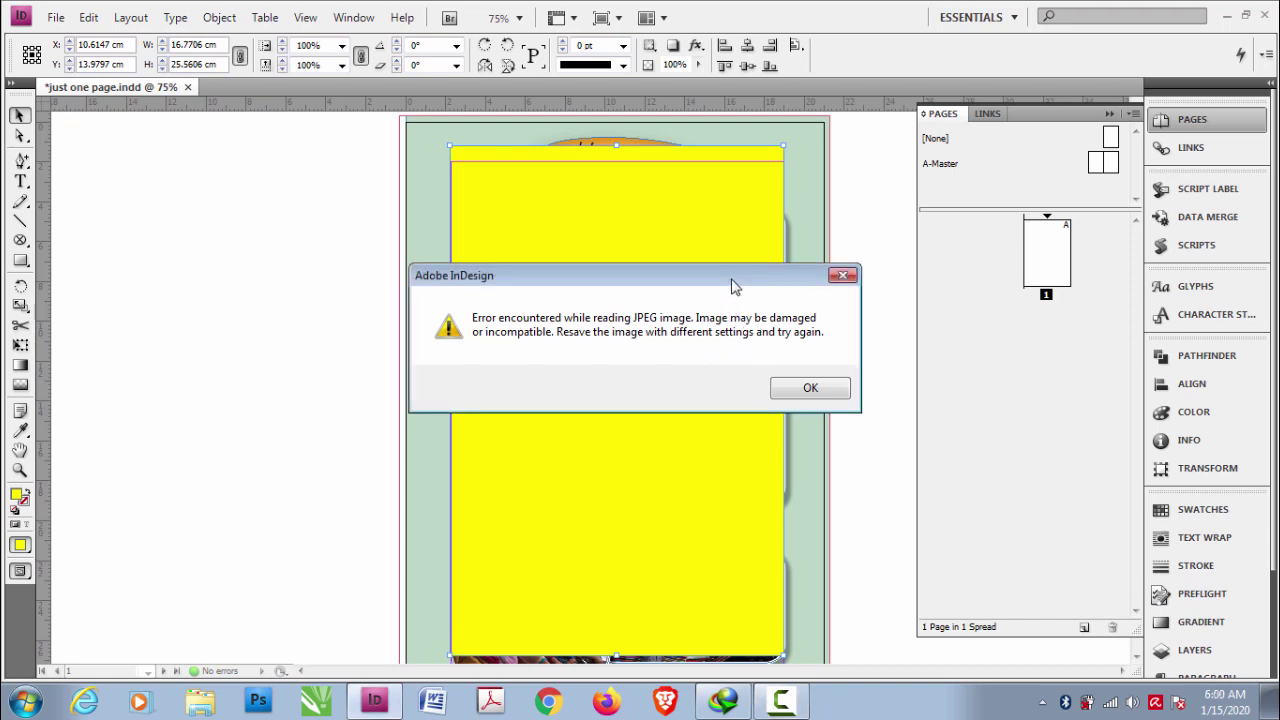
# Step: Drag the JPEG read error alert around to inspect the yellow page behind it
pyautogui.moveTo(735, 286); pyautogui.dragTo(607, 300)
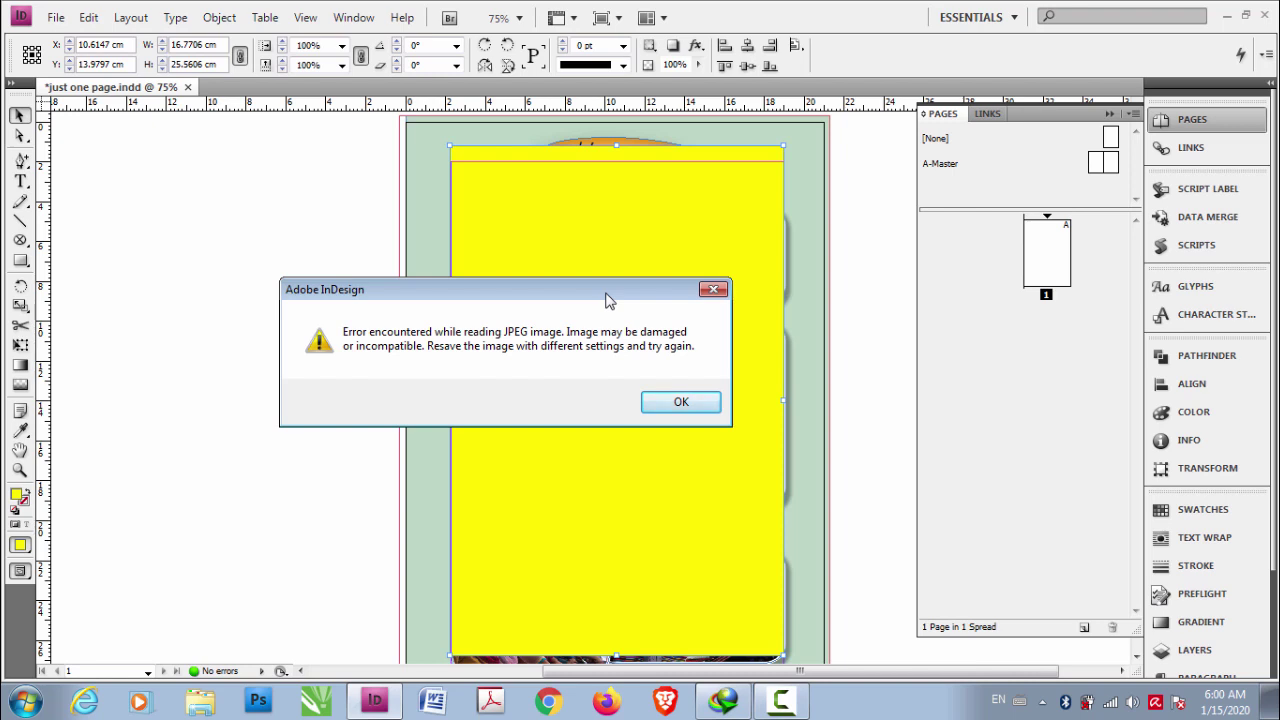
pyautogui.moveTo(611, 297); pyautogui.dragTo(812, 297)
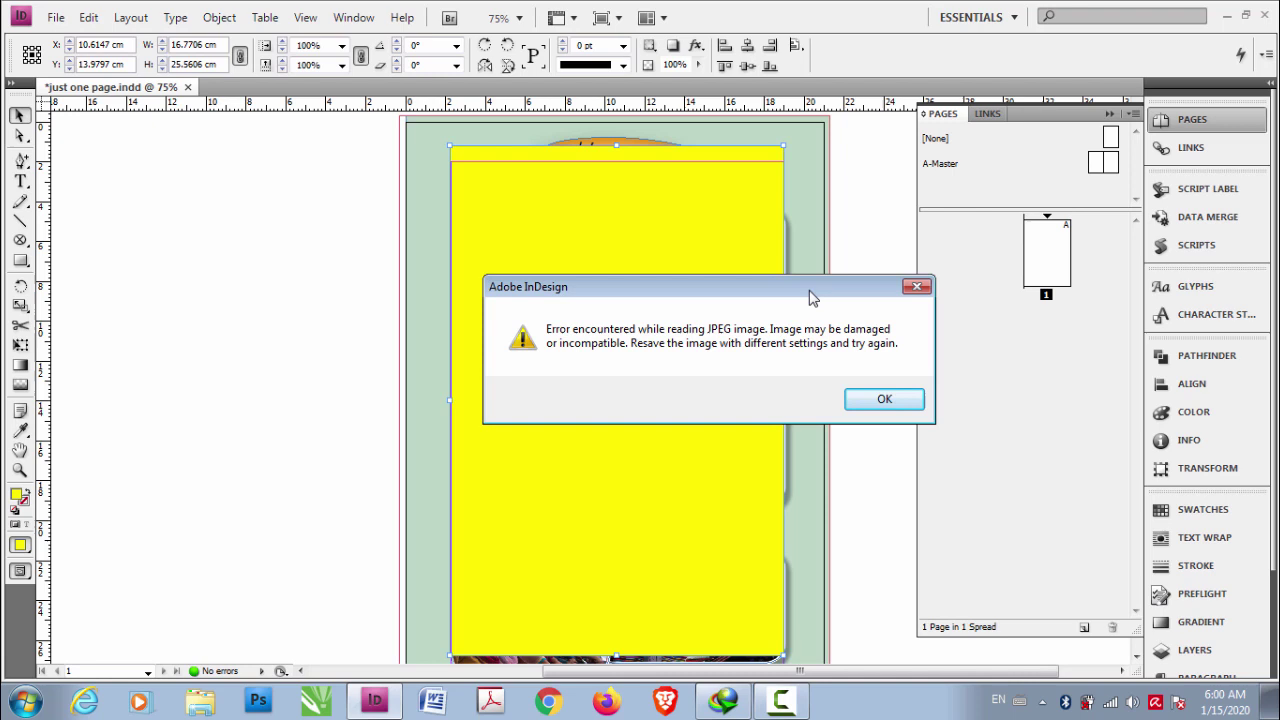
pyautogui.moveTo(812, 297); pyautogui.dragTo(648, 298)
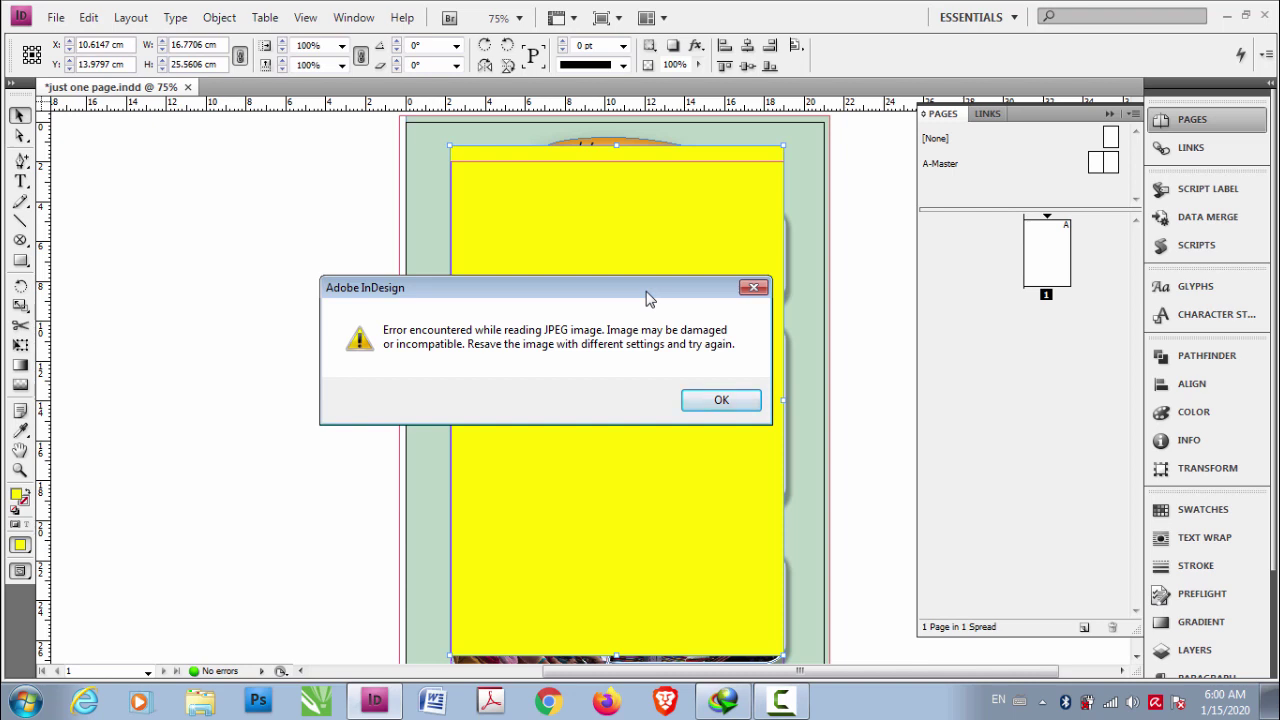
pyautogui.moveTo(648, 298); pyautogui.dragTo(764, 281)
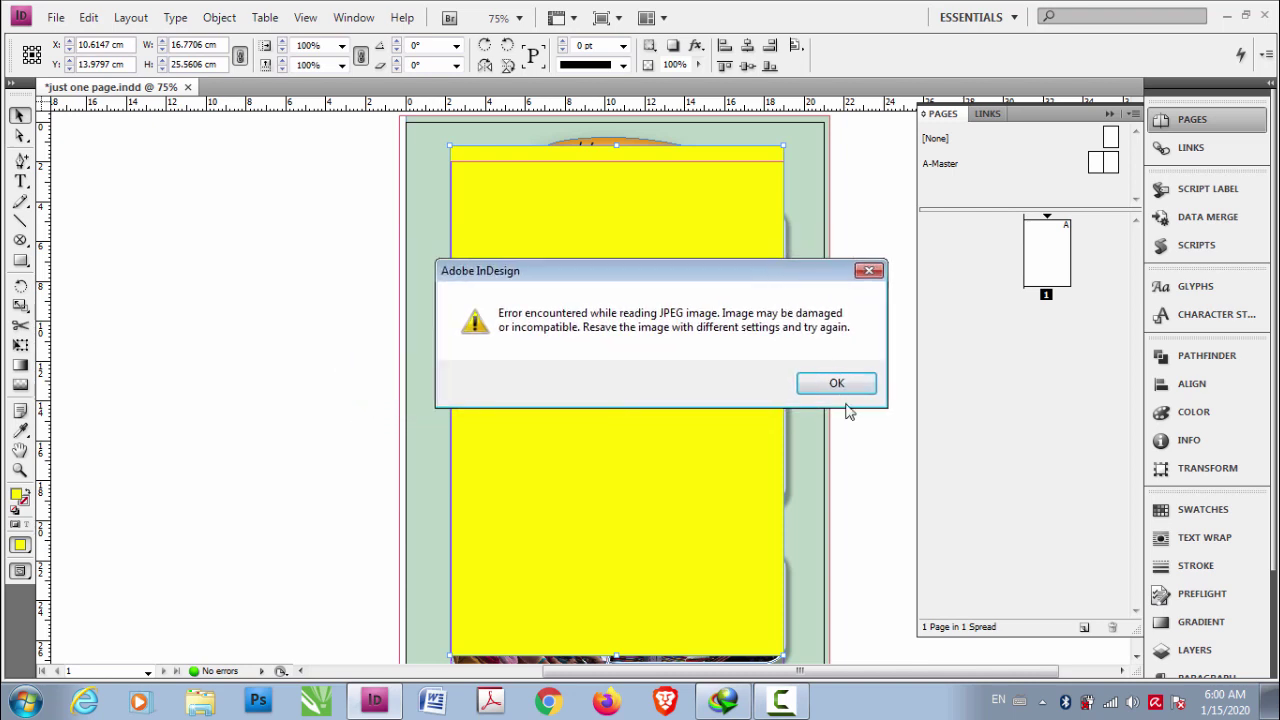
pyautogui.click(869, 272)
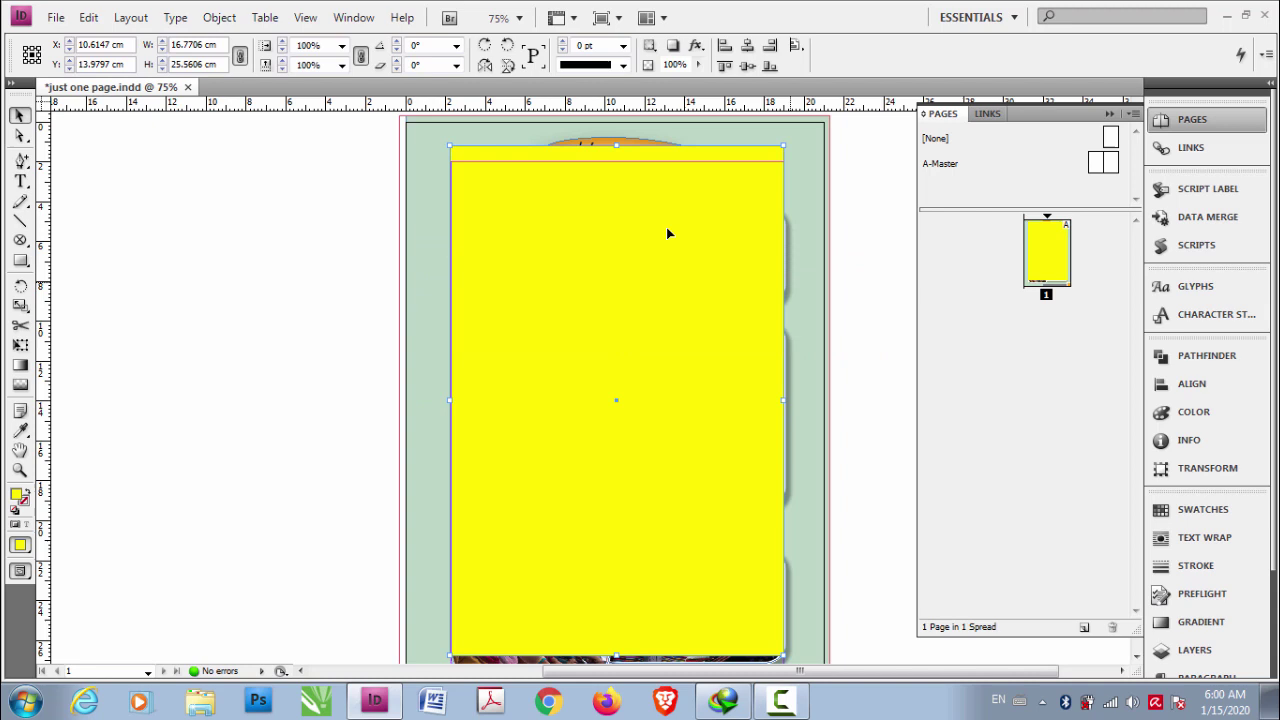
pyautogui.scroll(-3, 430, 436)
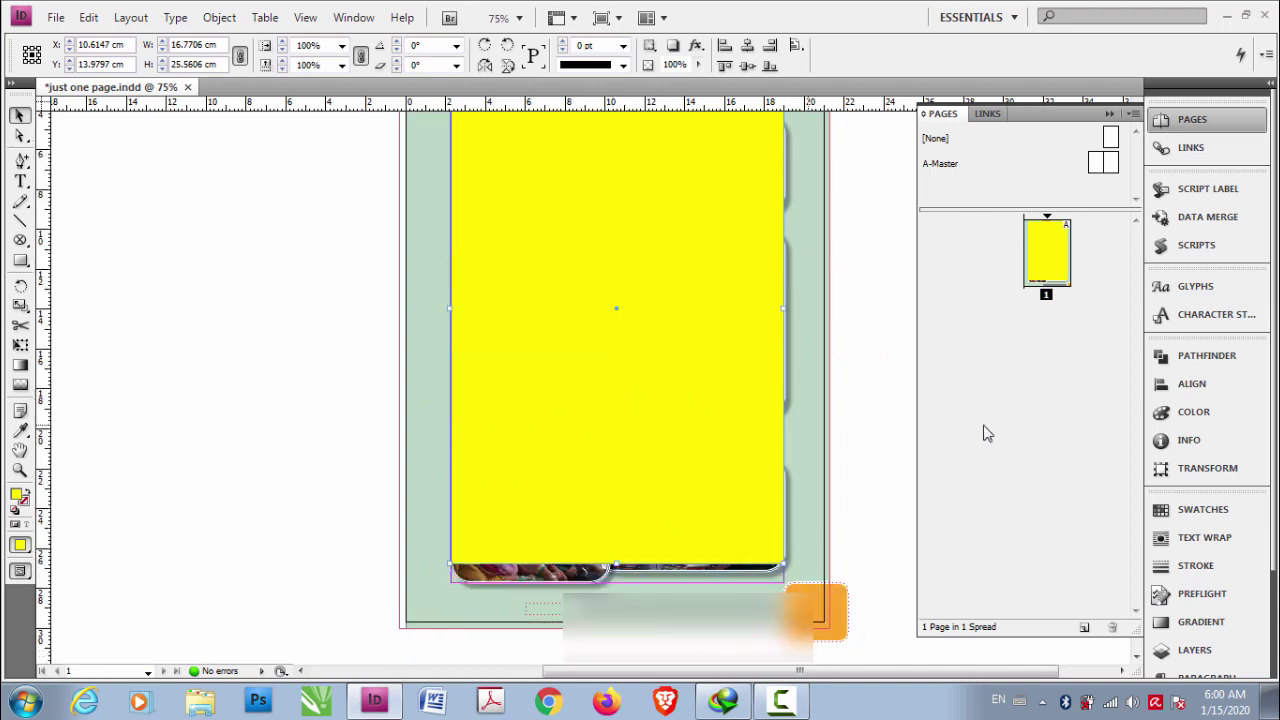
pyautogui.scroll(4, 284, 432)
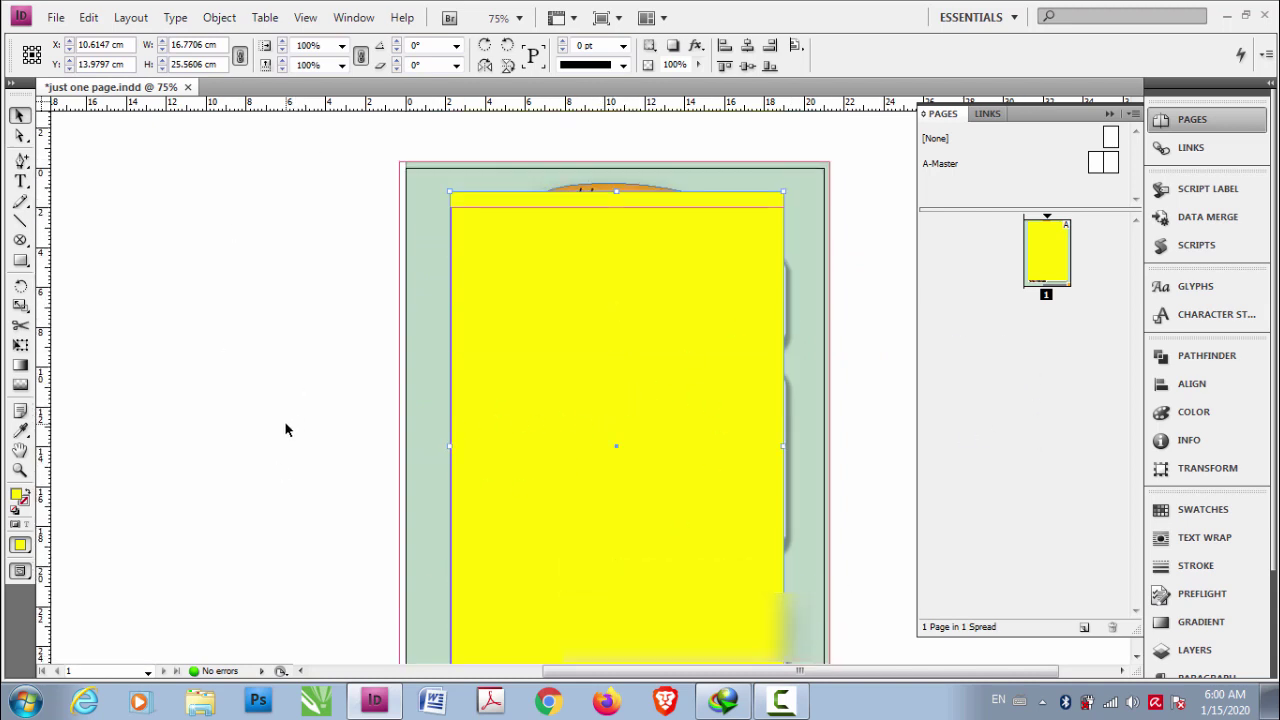
pyautogui.click(286, 429)
pyautogui.scroll(-3, 354, 403)
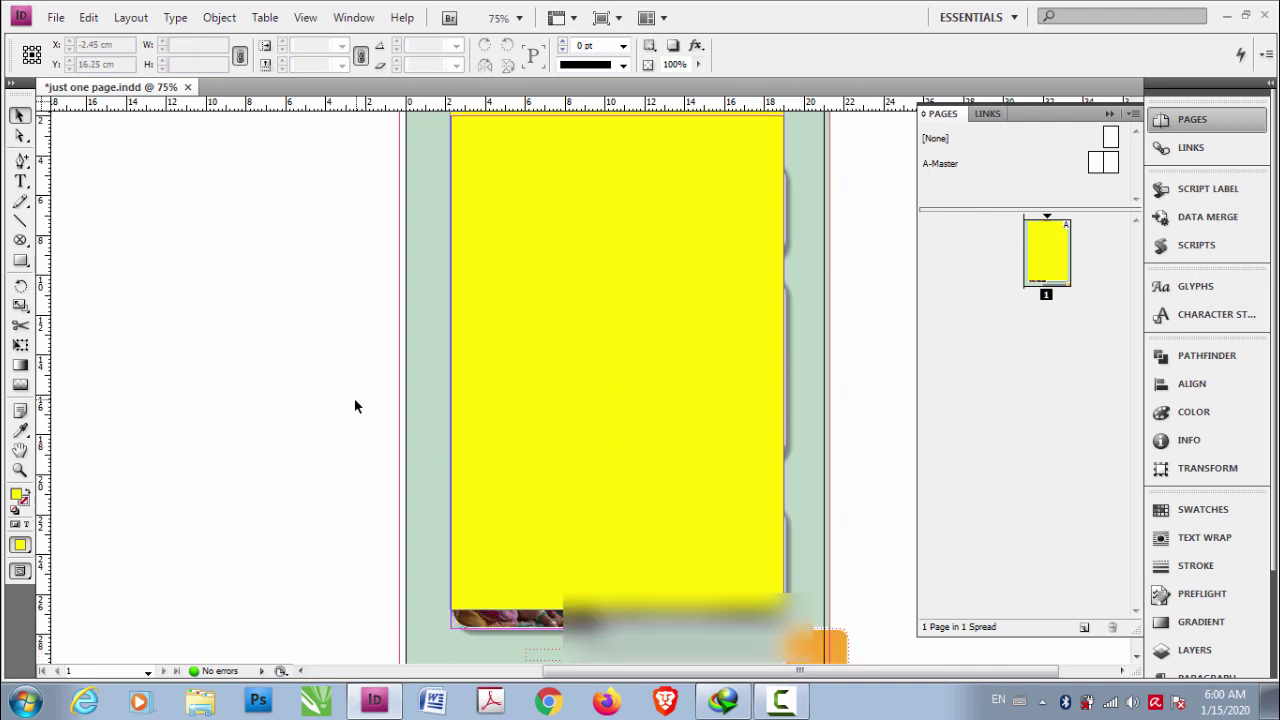
pyautogui.scroll(3, 340, 406)
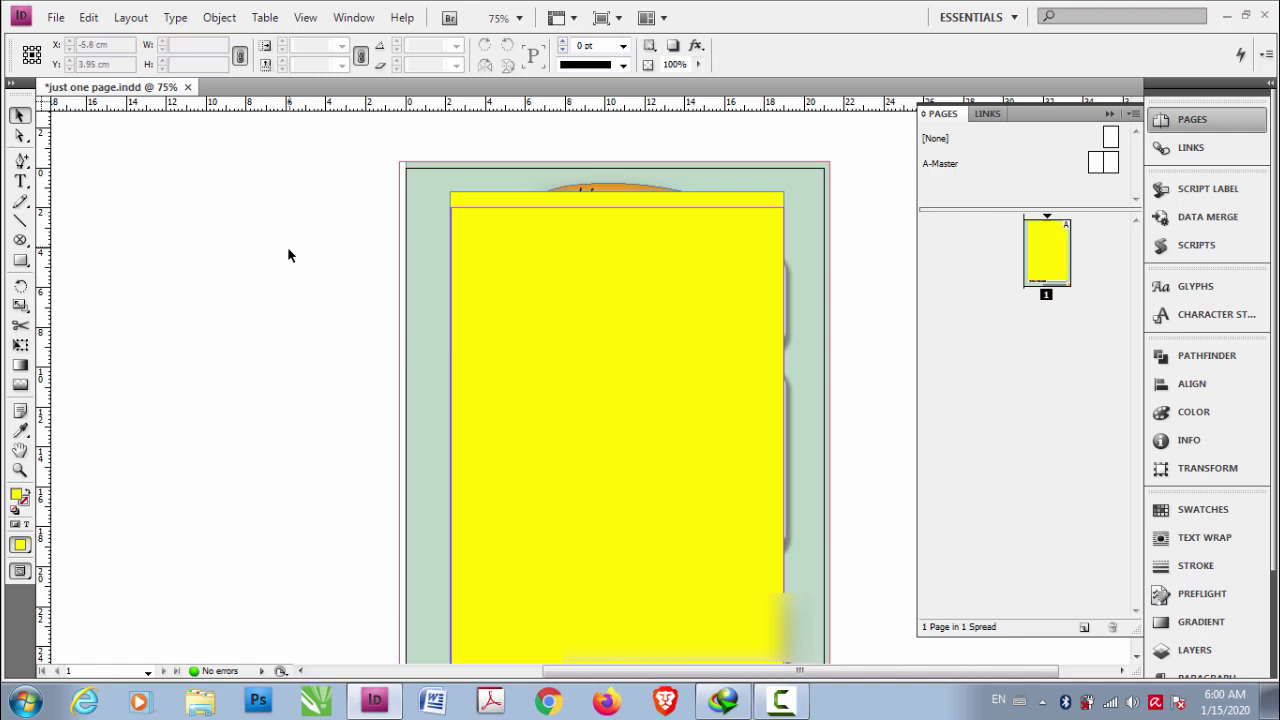
pyautogui.scroll(-5, 271, 271)
pyautogui.scroll(3, 273, 268)
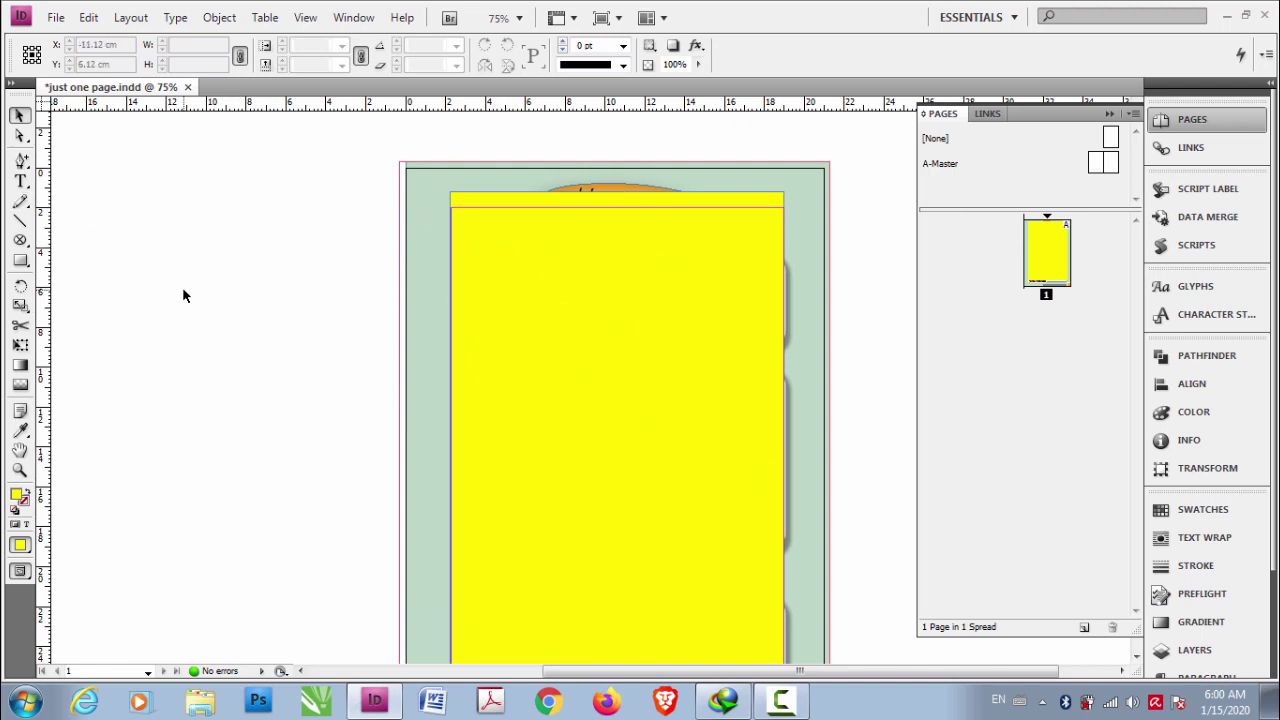
# Step: Export the page as just one page.pdf with the Standard(1) preset, then dismiss the JPEG read error
pyautogui.click(55, 19)
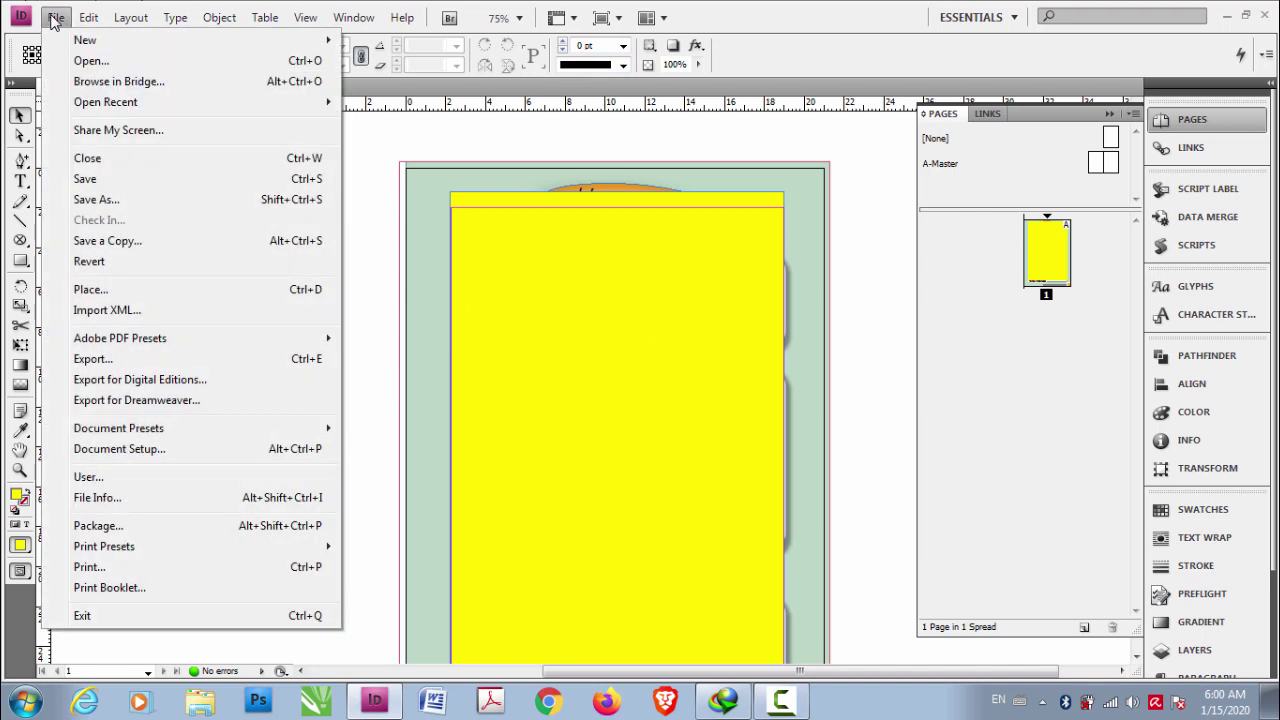
pyautogui.click(143, 362)
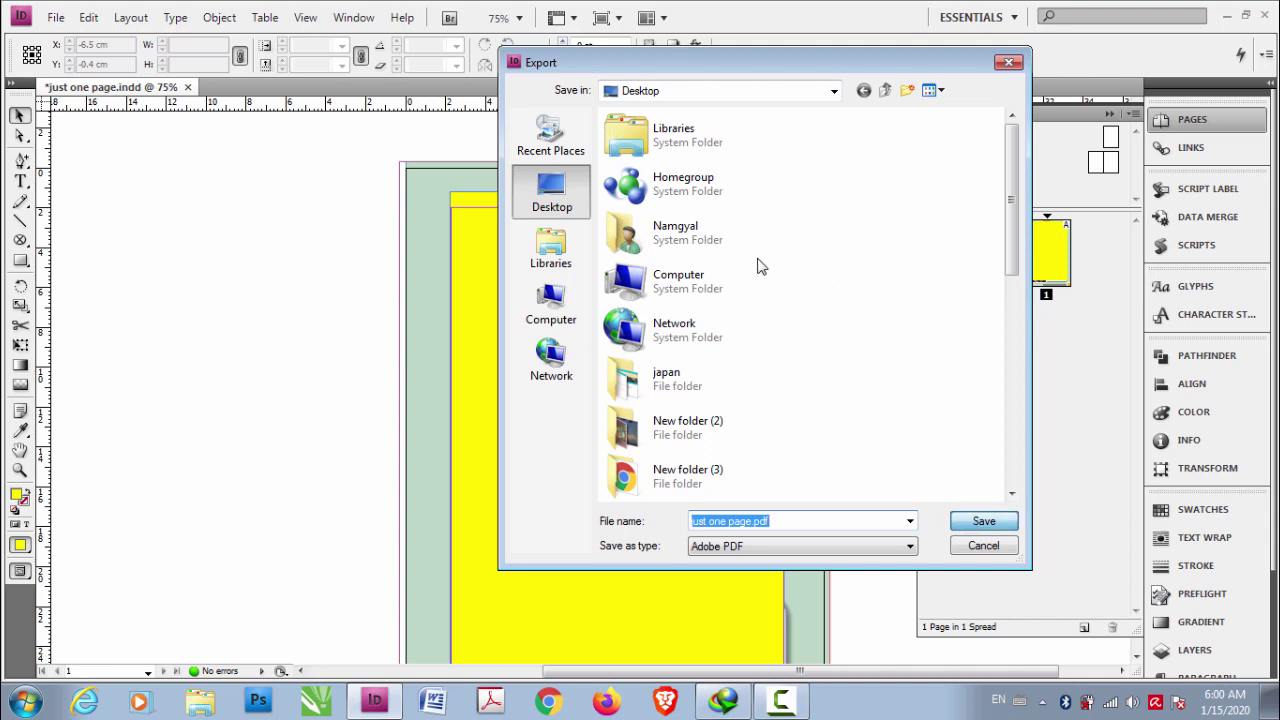
pyautogui.press('Return')
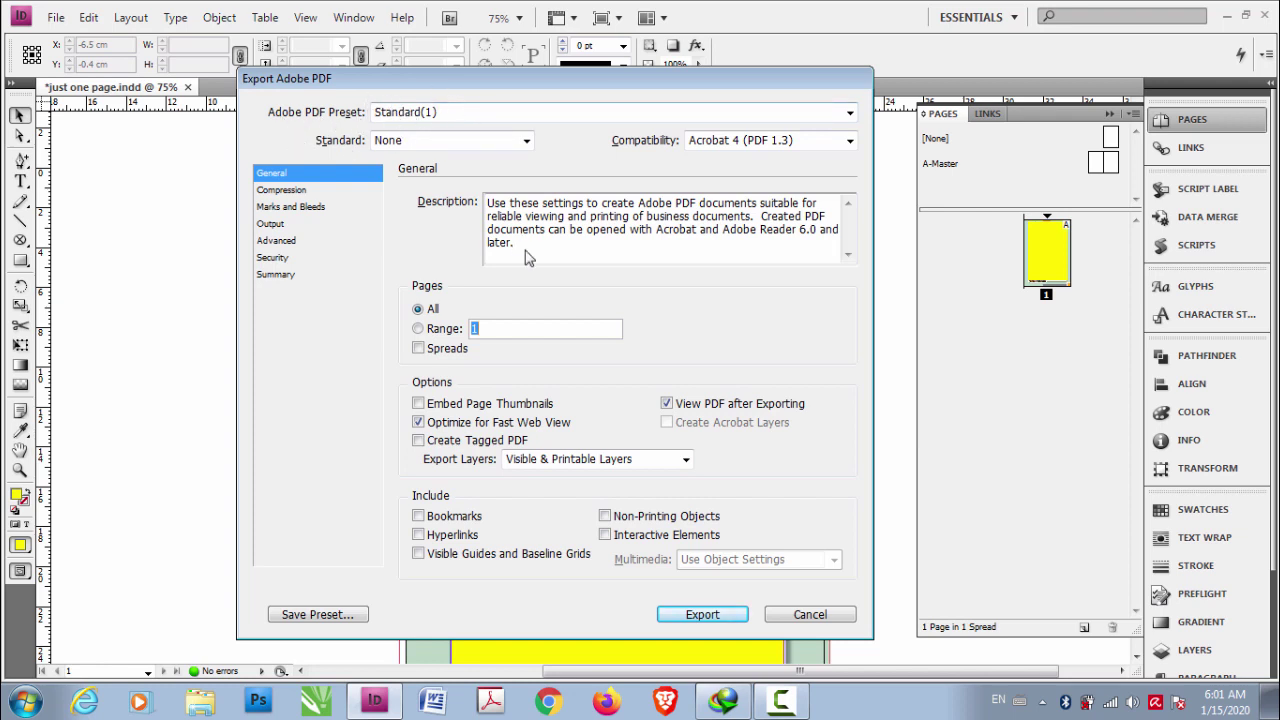
pyautogui.click(701, 614)
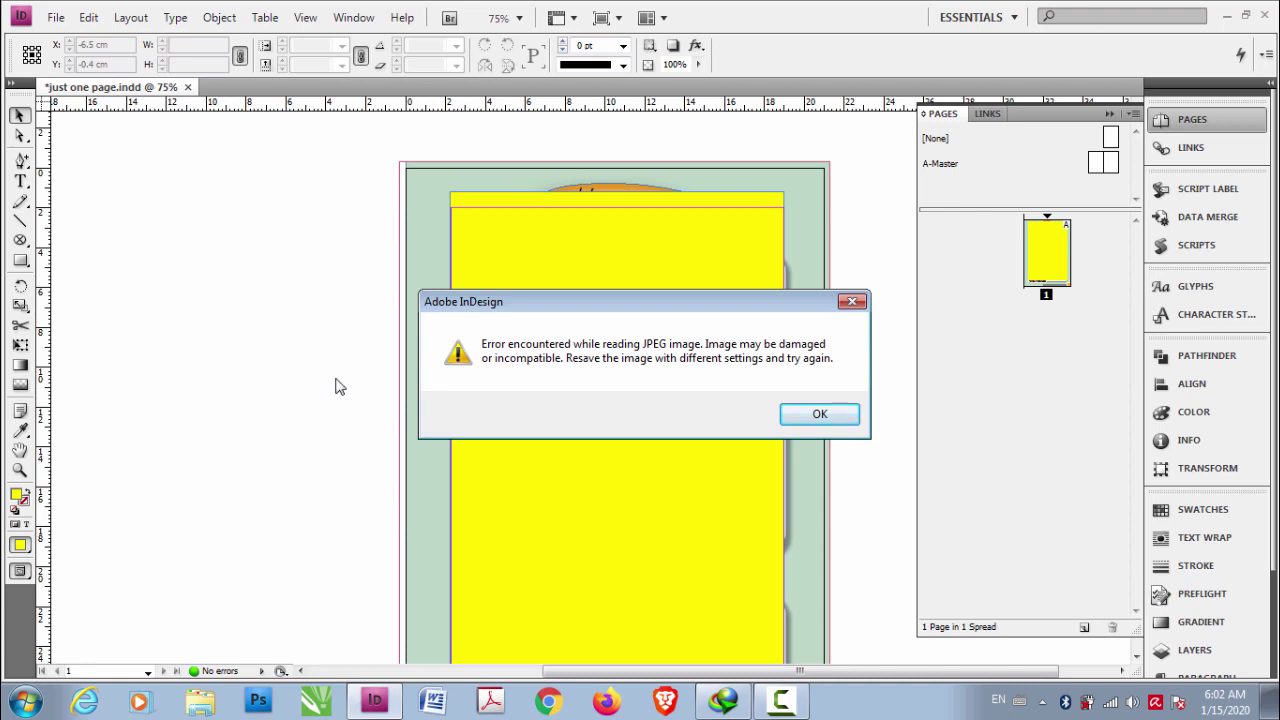
pyautogui.moveTo(513, 300); pyautogui.dragTo(514, 252)
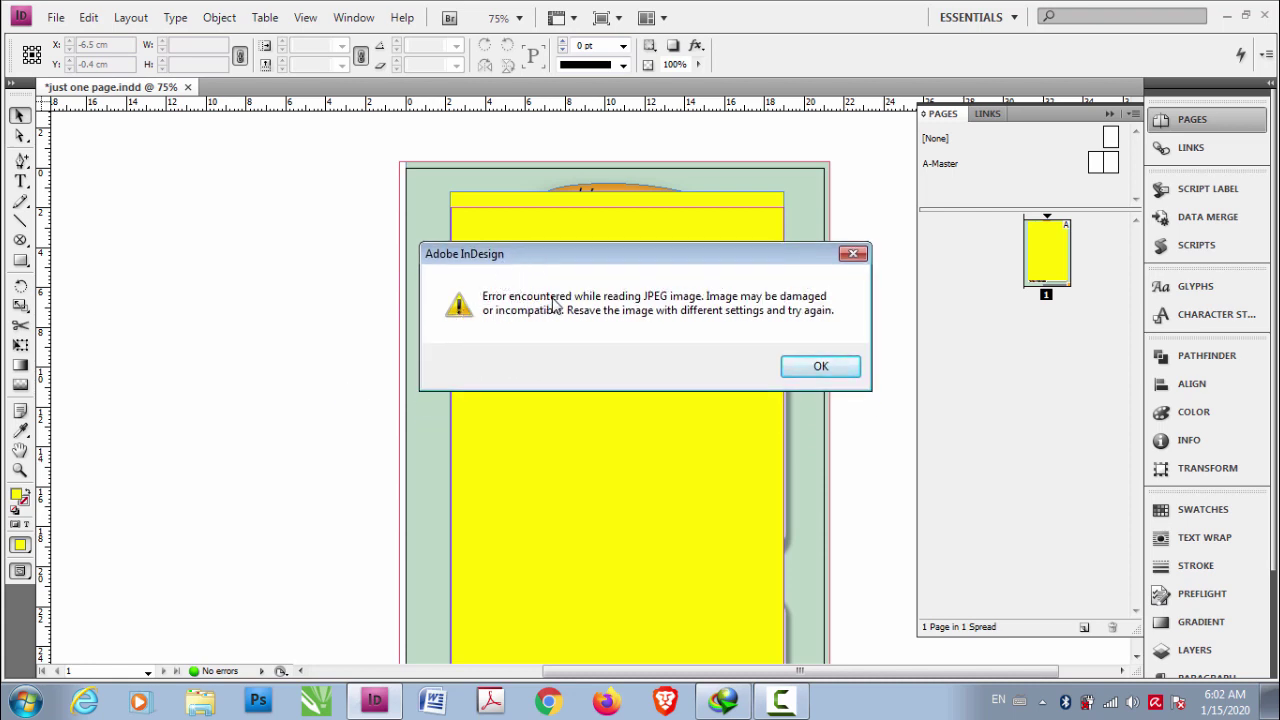
pyautogui.click(830, 368)
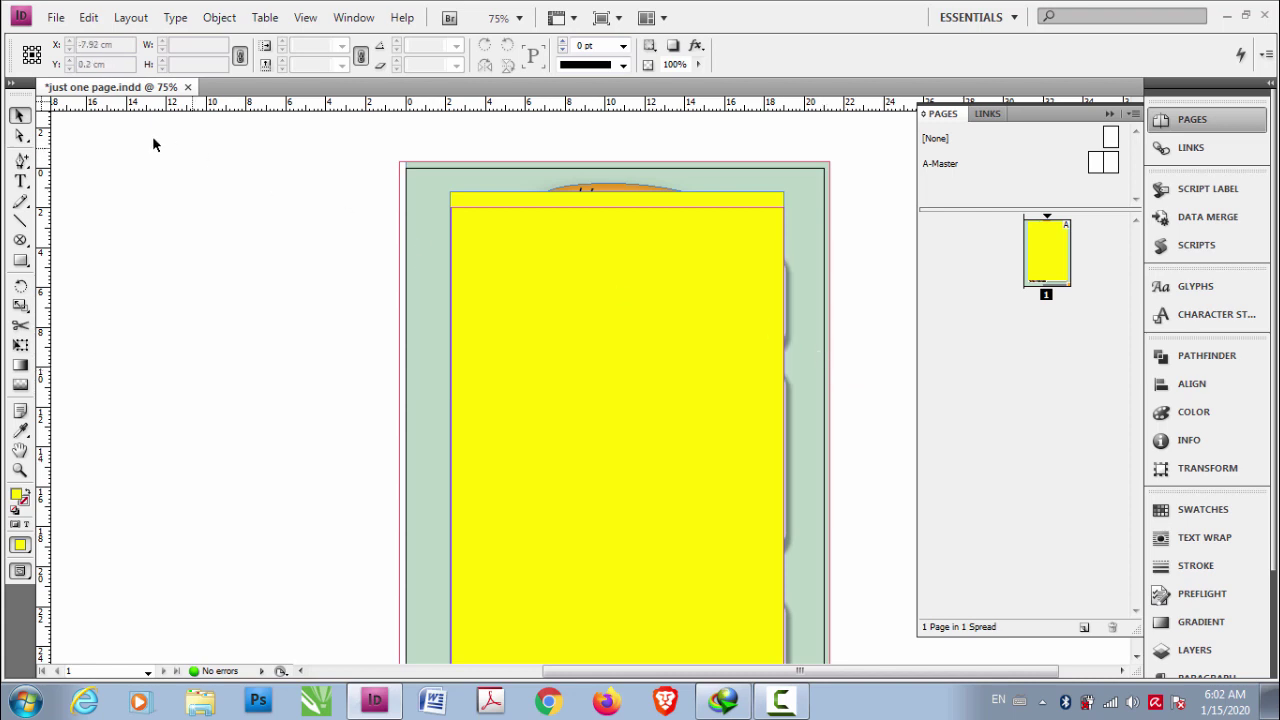
# Step: Export just one page.pdf to the Desktop using the [Press Quality] preset, then return to InDesign
pyautogui.click(57, 19)
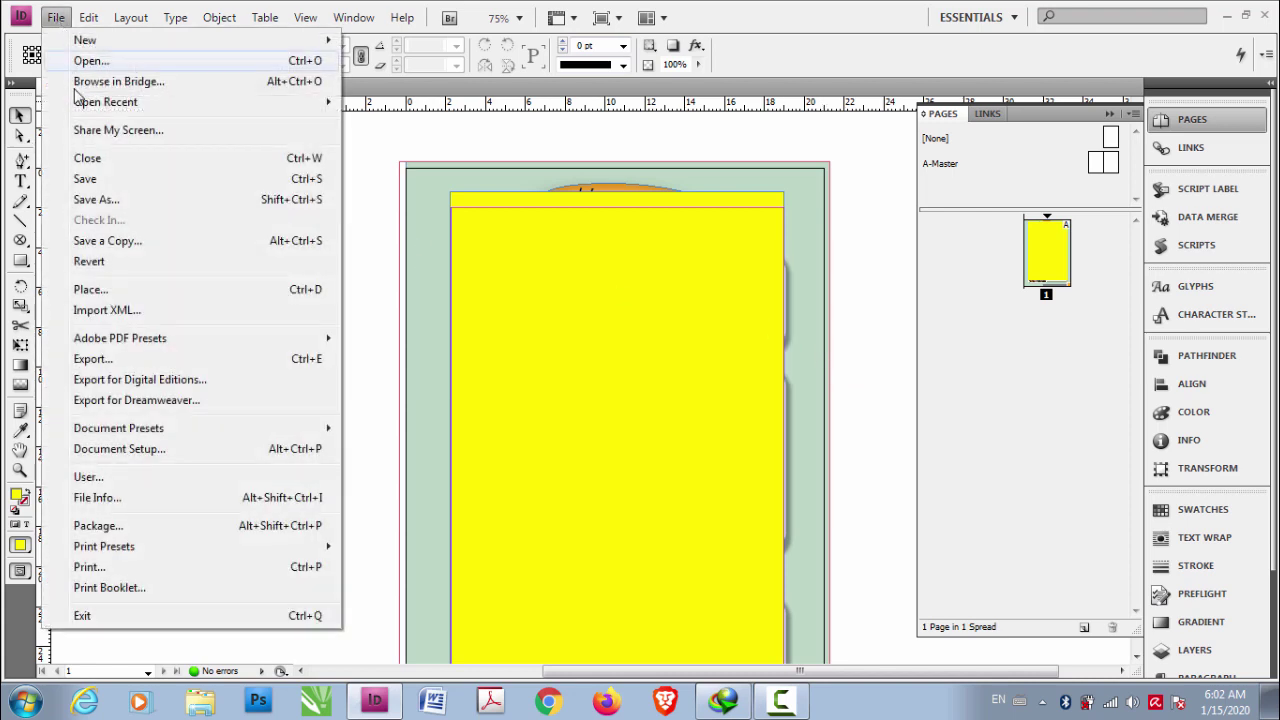
pyautogui.click(90, 359)
pyautogui.click(983, 521)
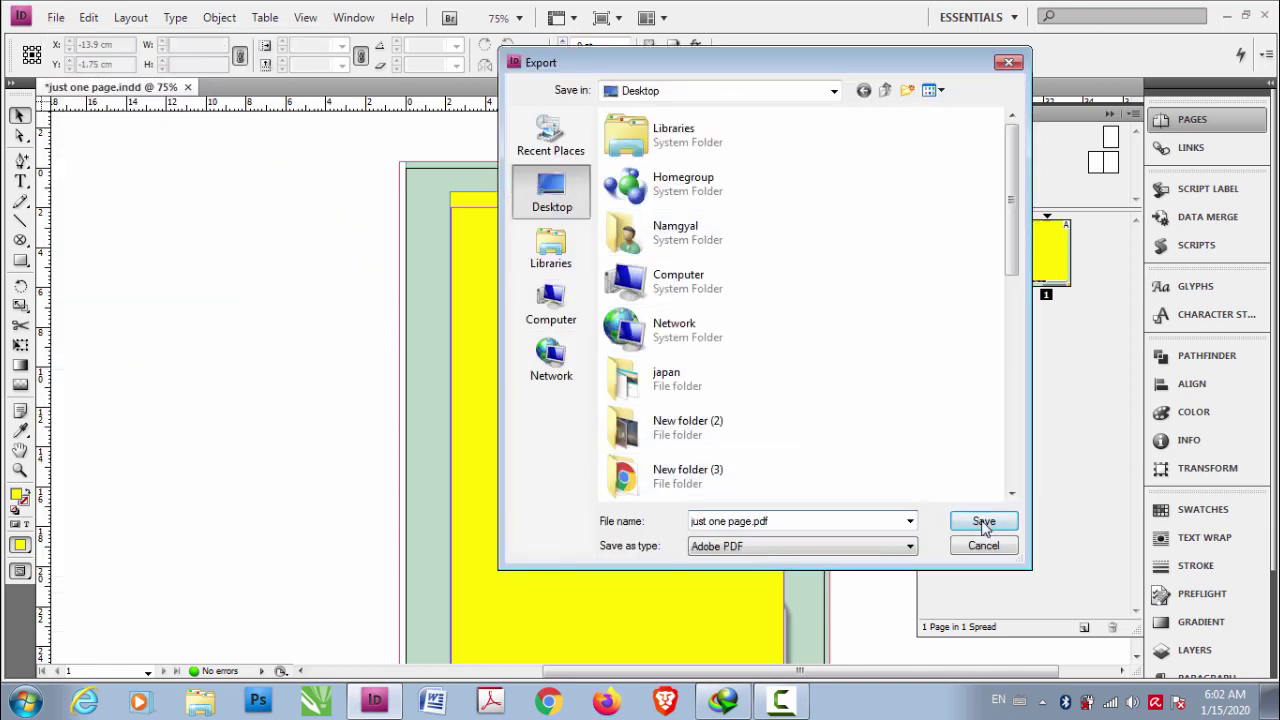
pyautogui.click(606, 114)
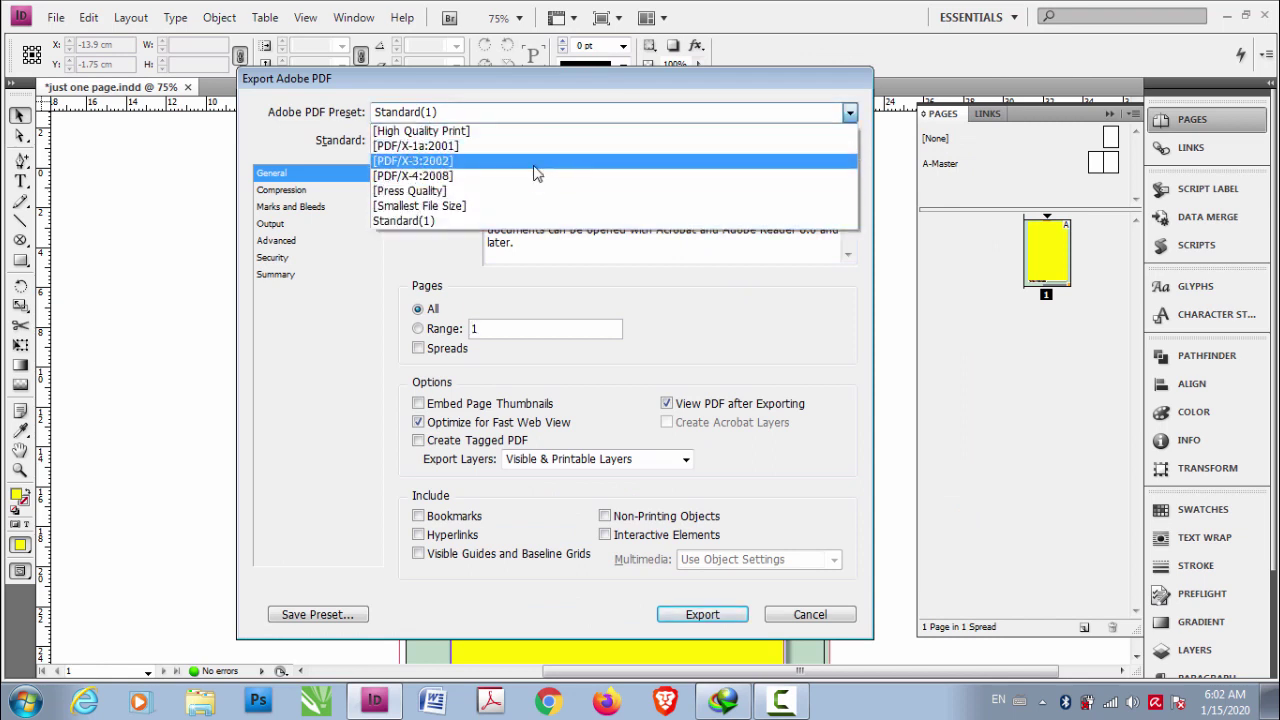
pyautogui.click(497, 191)
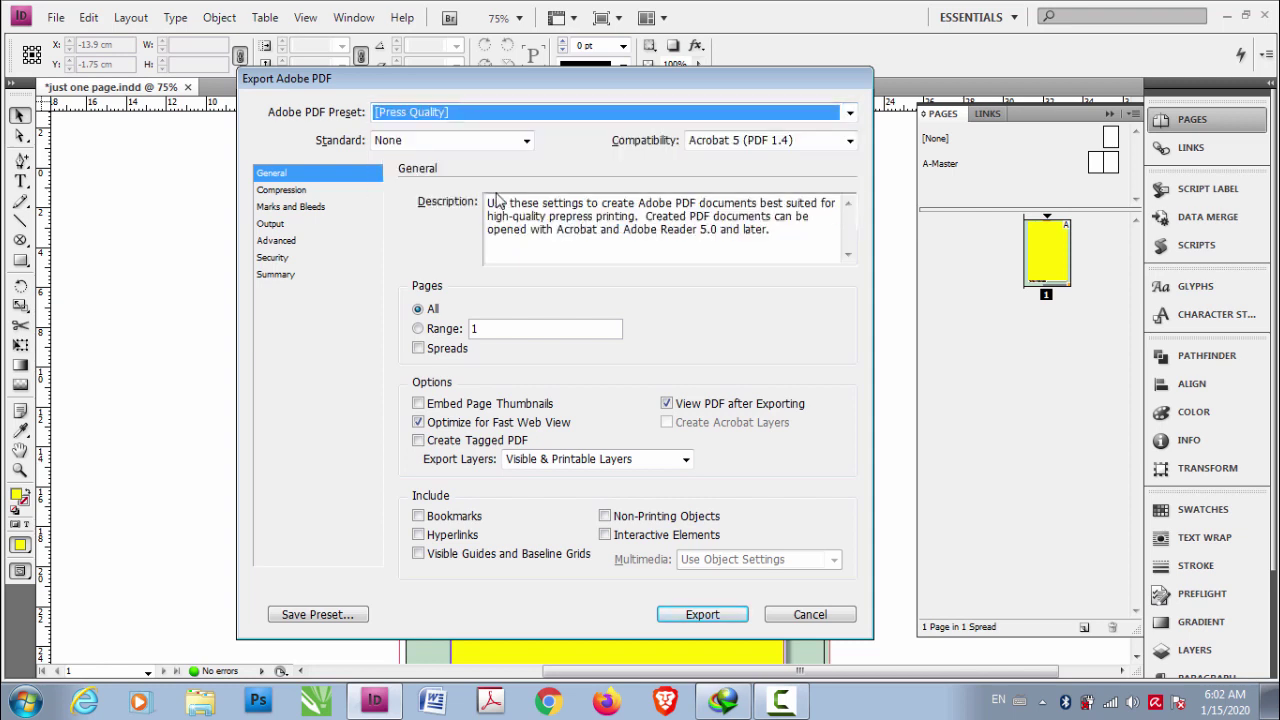
pyautogui.click(704, 614)
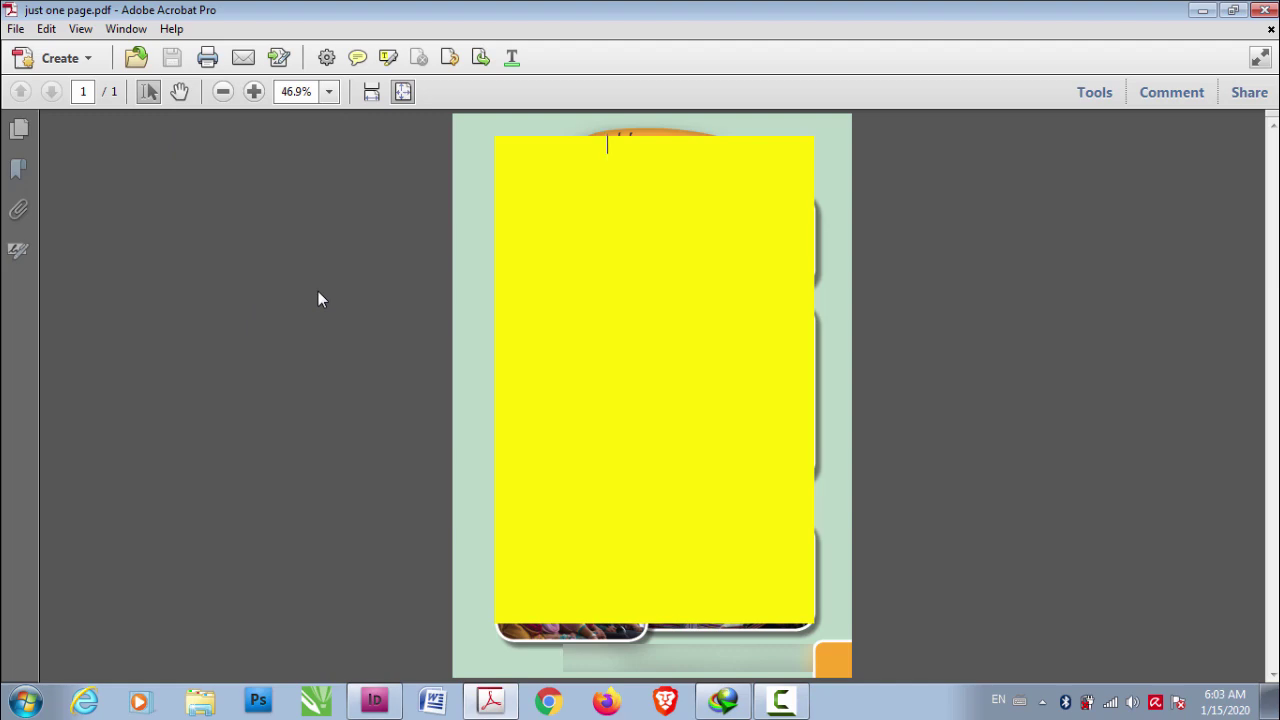
pyautogui.click(375, 700)
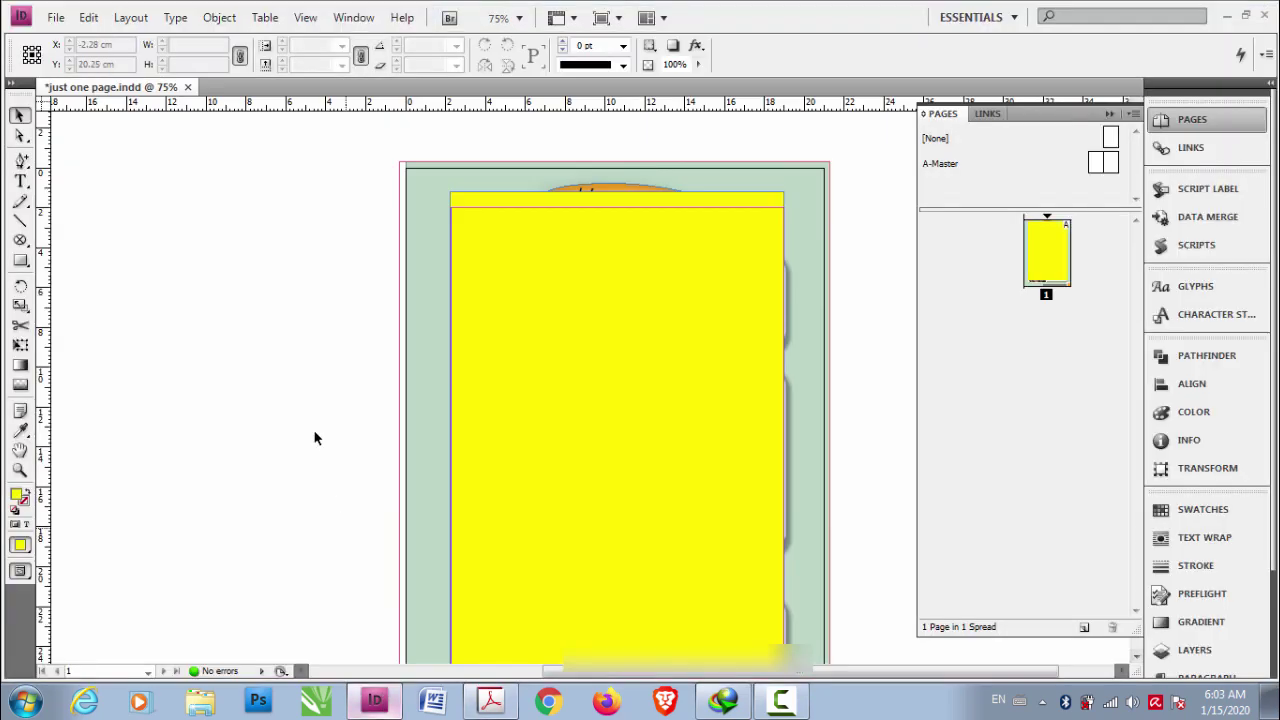
# Step: Re-export over just one page.pdf, confirm Replace, and dismiss the 'Cannot save' file-in-use error
pyautogui.click(55, 17)
pyautogui.click(93, 358)
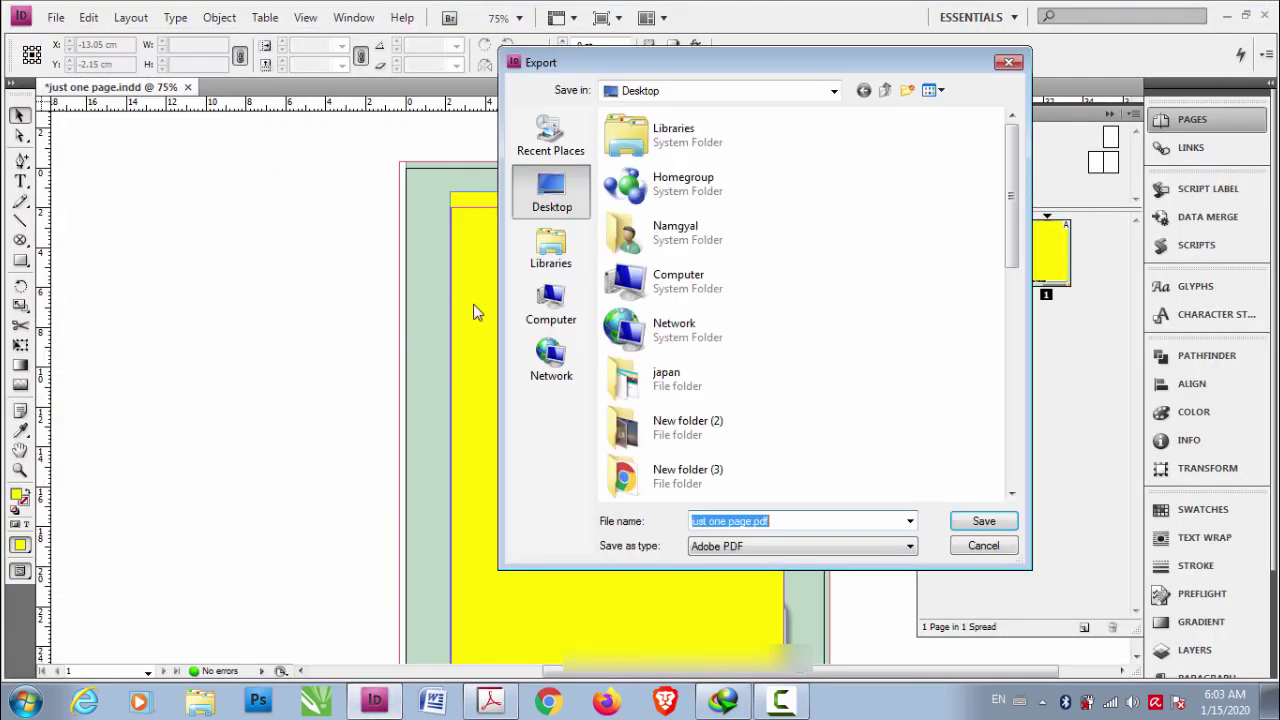
pyautogui.click(984, 522)
pyautogui.click(694, 357)
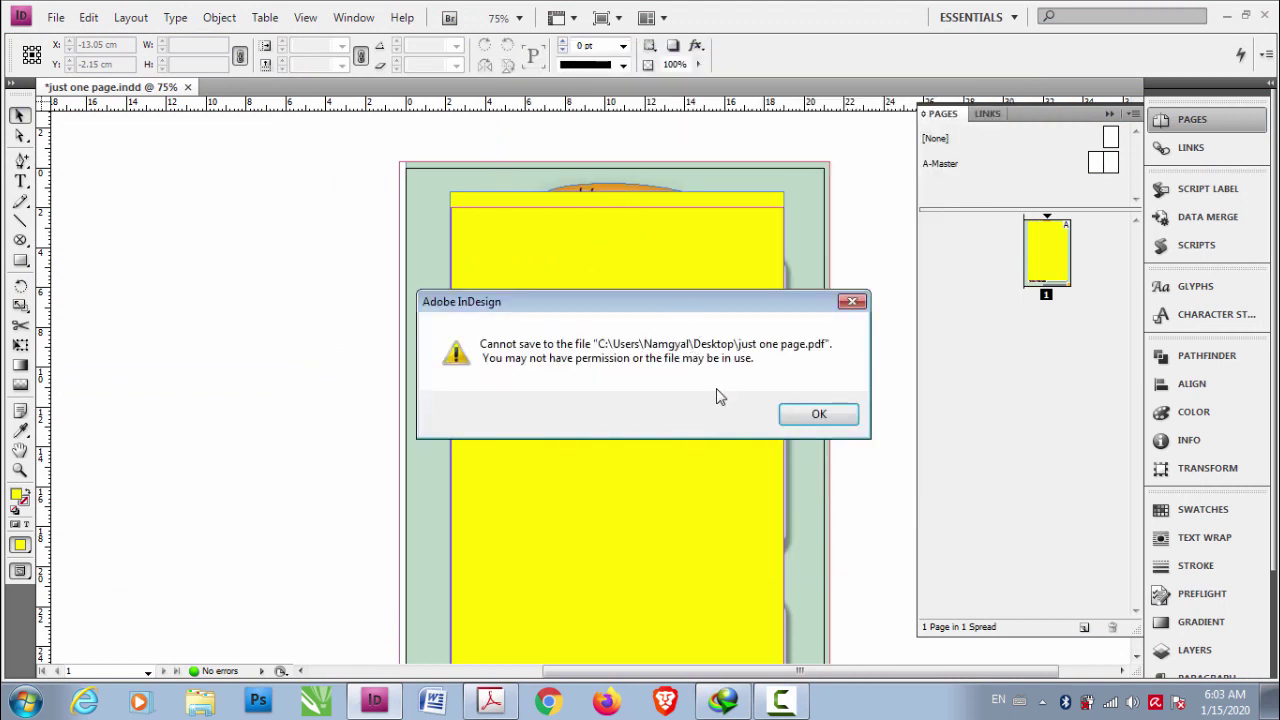
pyautogui.click(818, 415)
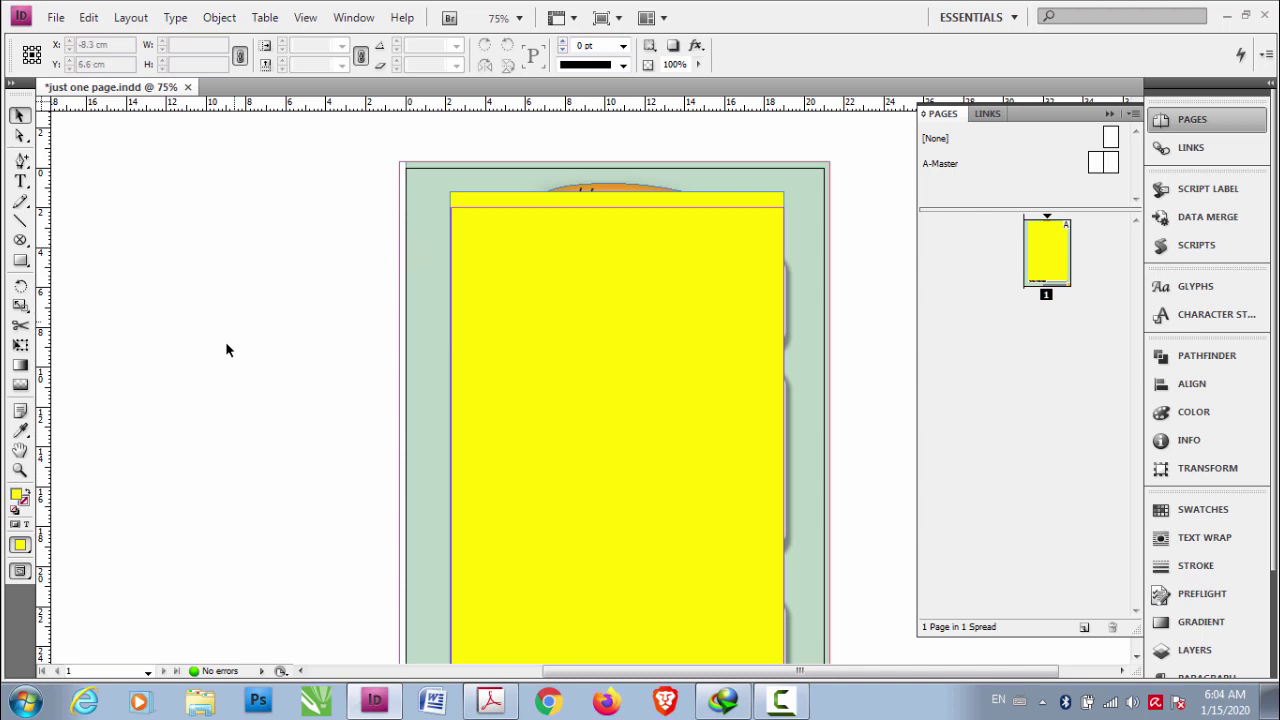
pyautogui.scroll(-5, 225, 349)
pyautogui.scroll(4, 229, 364)
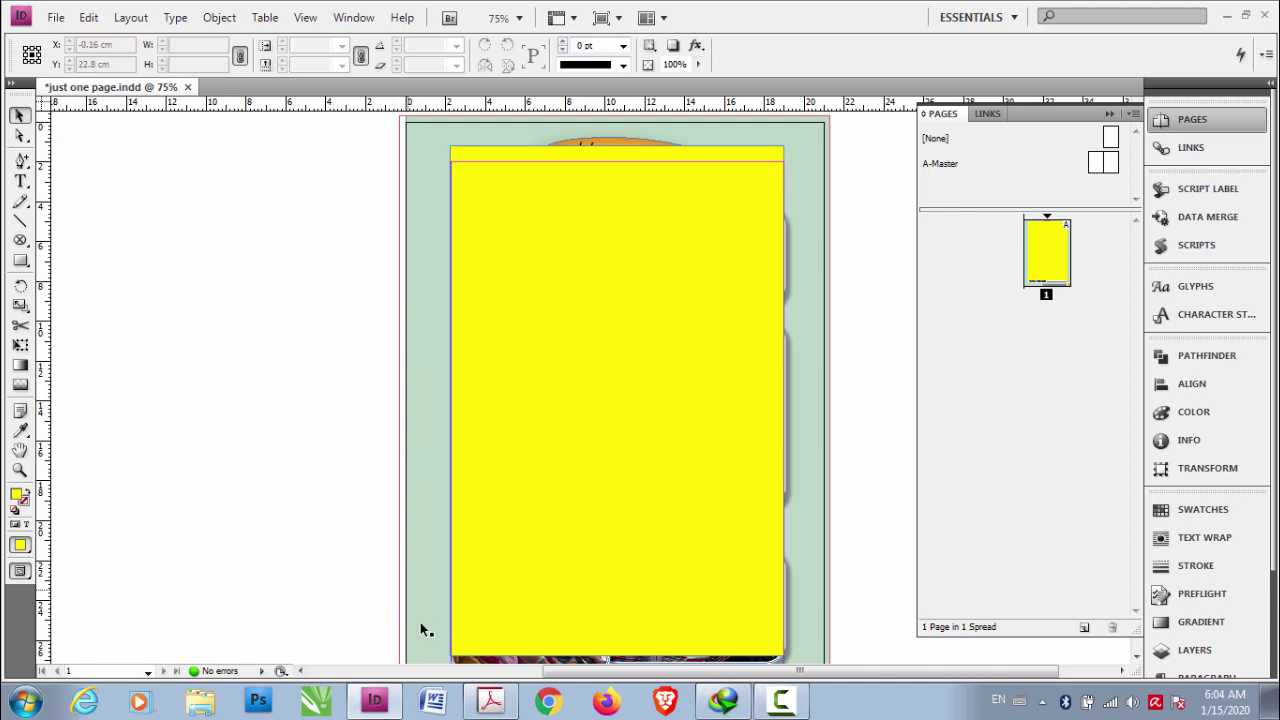
# Step: Bring Acrobat Pro forward with just one page.pdf and browse its File menu commands
pyautogui.click(490, 700)
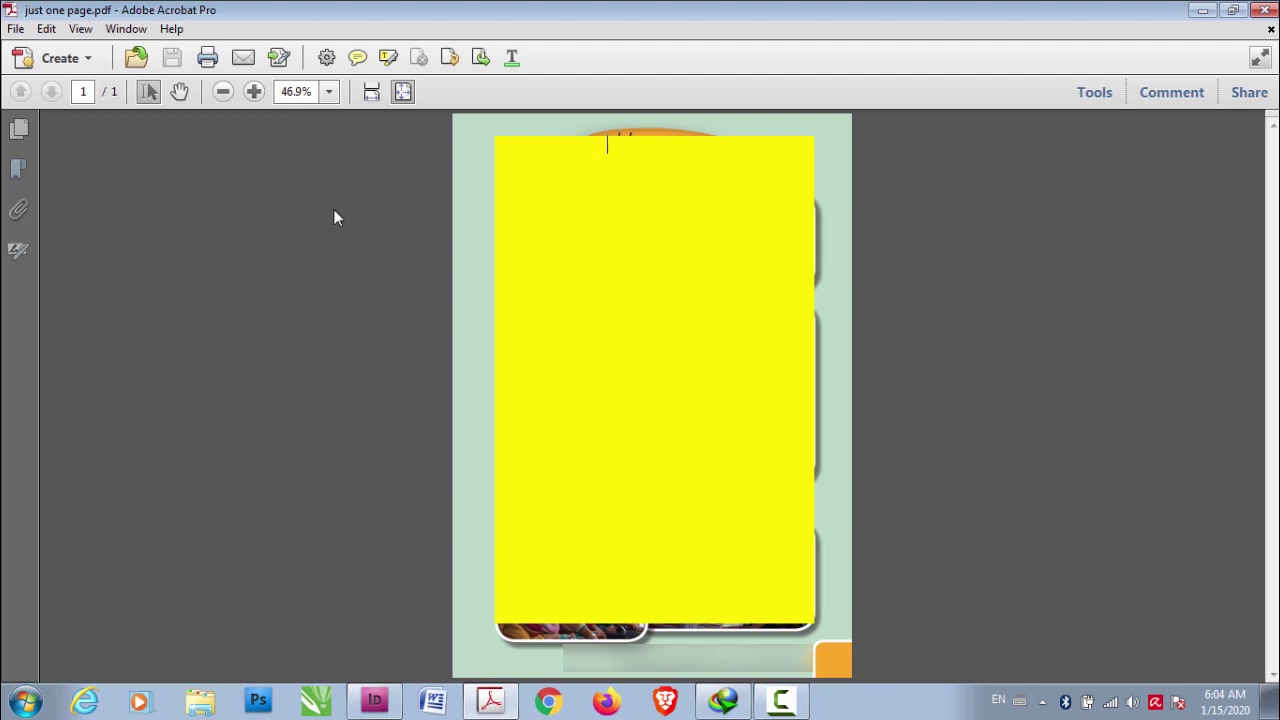
pyautogui.click(20, 32)
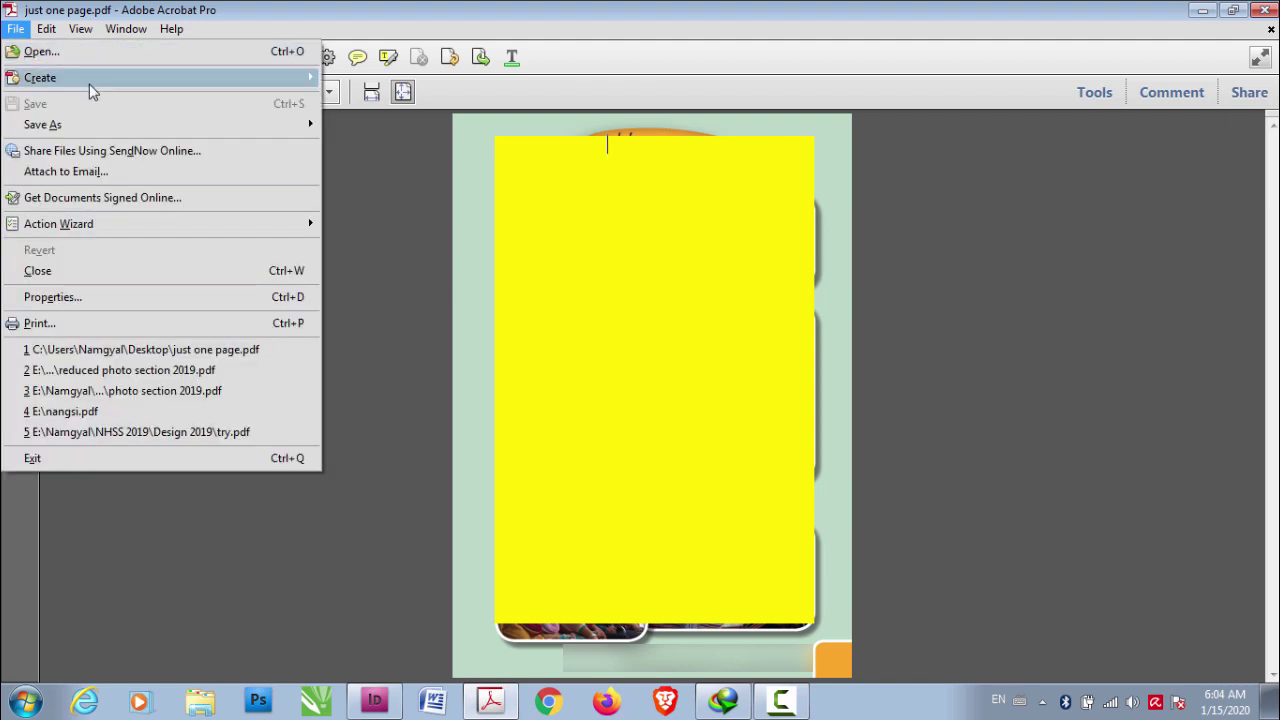
pyautogui.moveTo(89, 84)
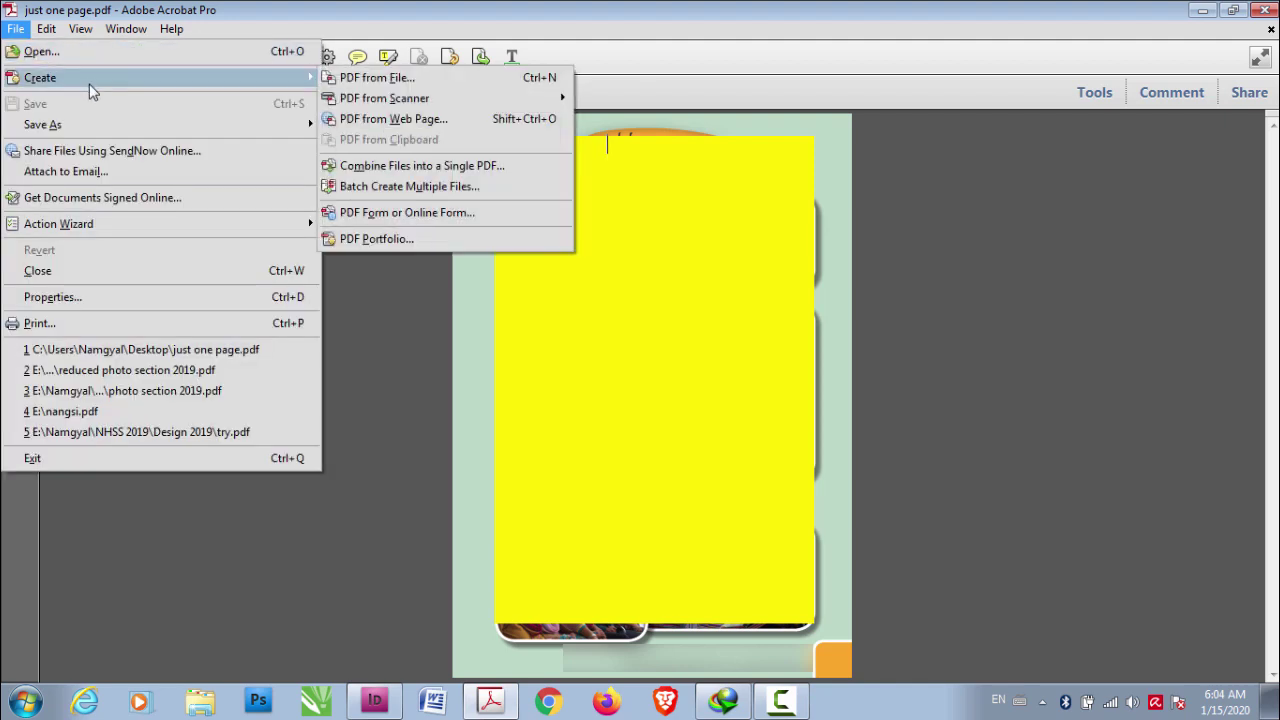
pyautogui.moveTo(172, 132)
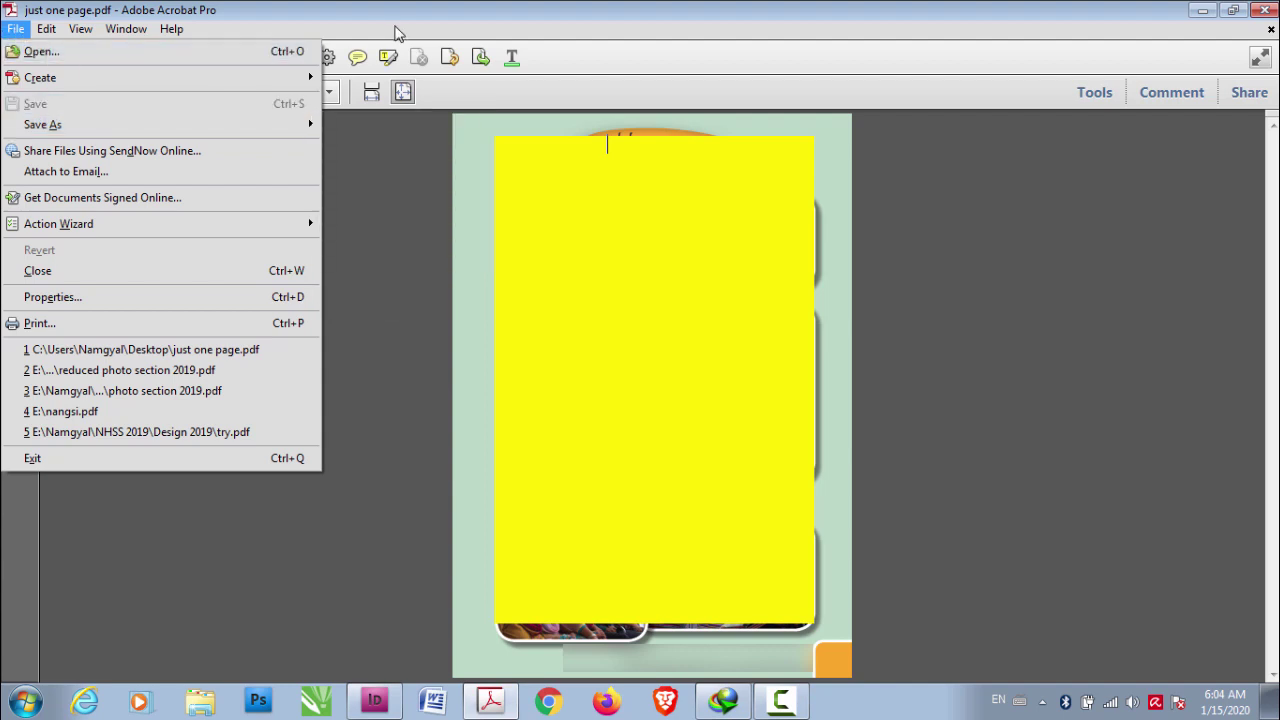
pyautogui.click(217, 33)
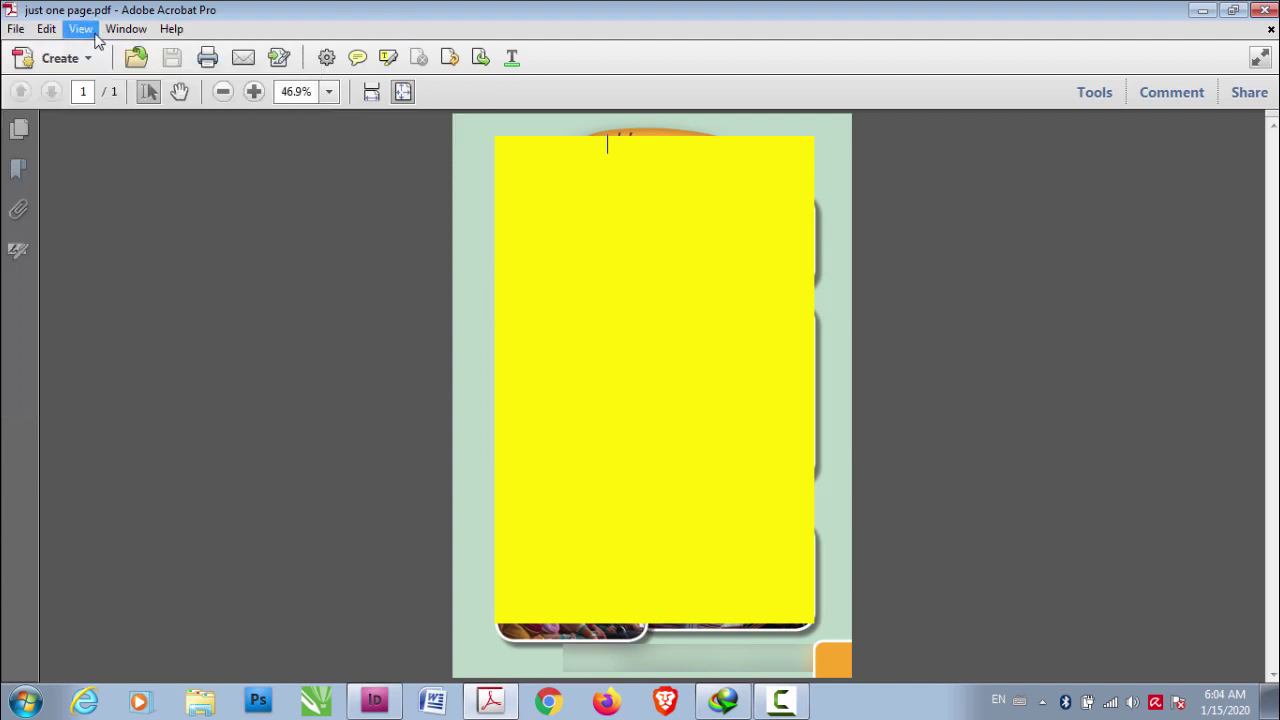
# Step: Look through the Edit menu, then show the File > Save As submenu
pyautogui.click(46, 29)
pyautogui.click(15, 29)
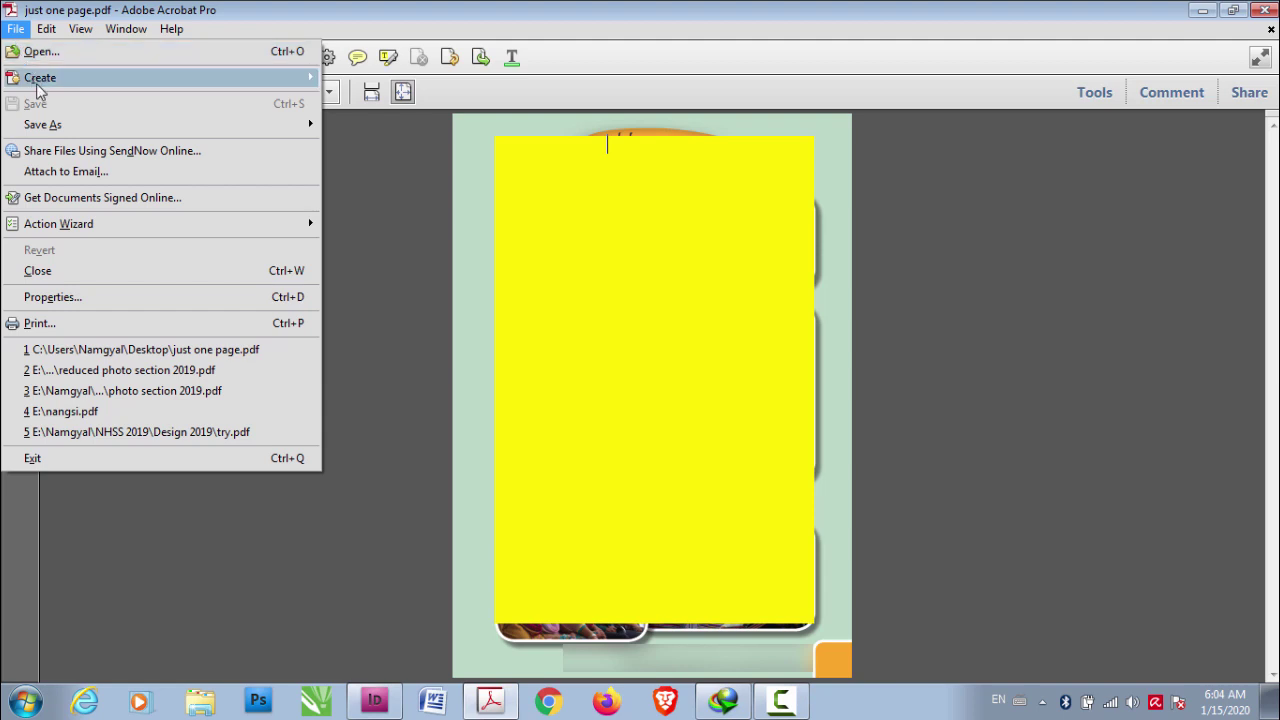
pyautogui.moveTo(277, 126)
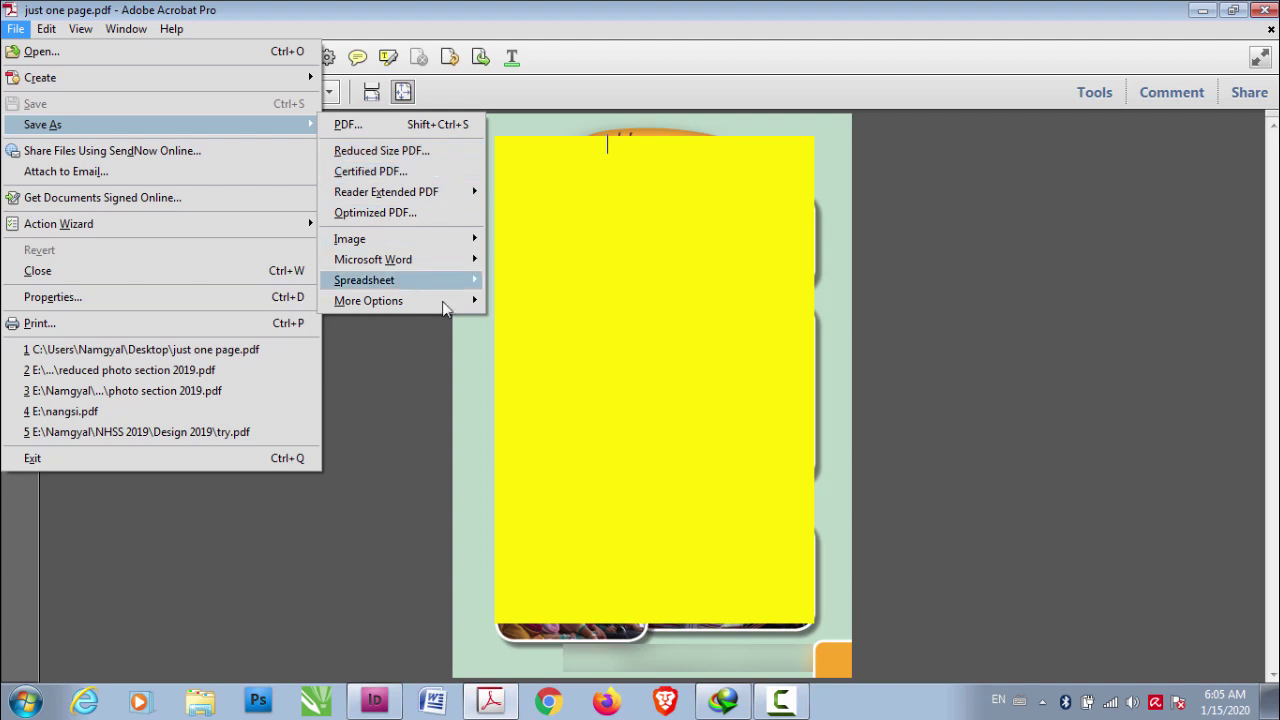
# Step: Close the Save As submenu without saving, leaving just one page.pdf displayed
pyautogui.click(394, 441)
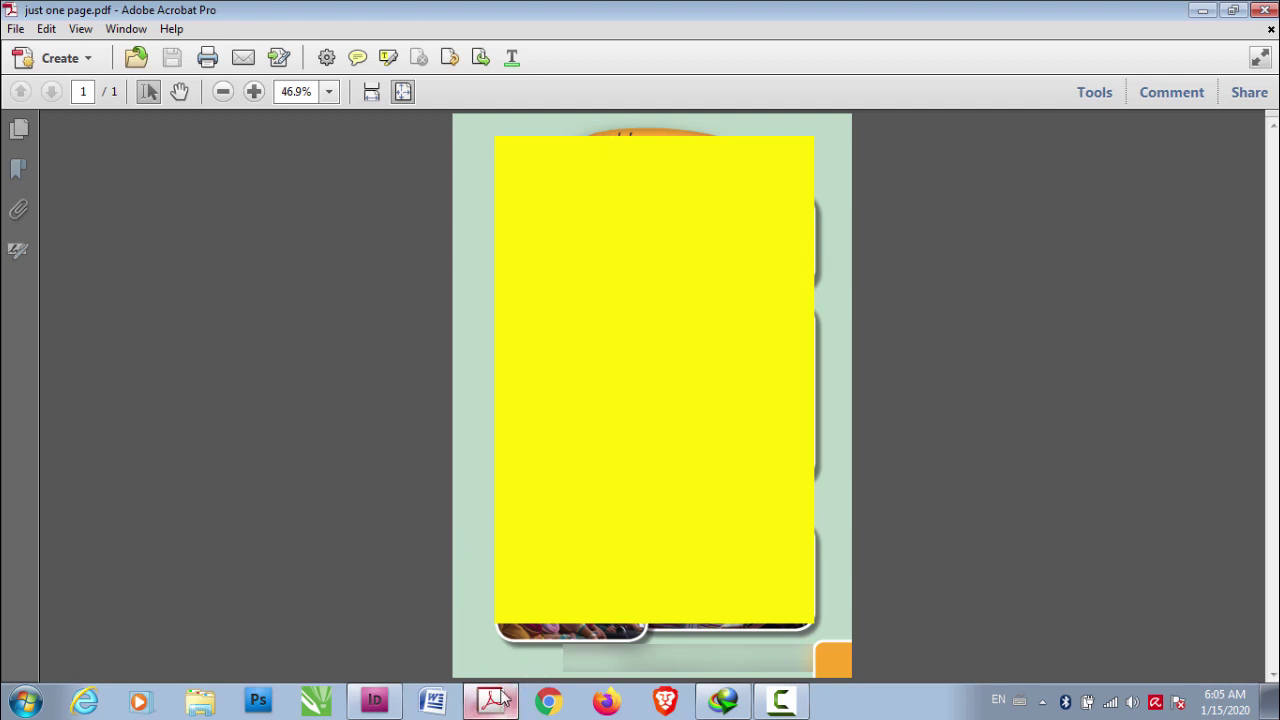
pyautogui.moveTo(503, 694)
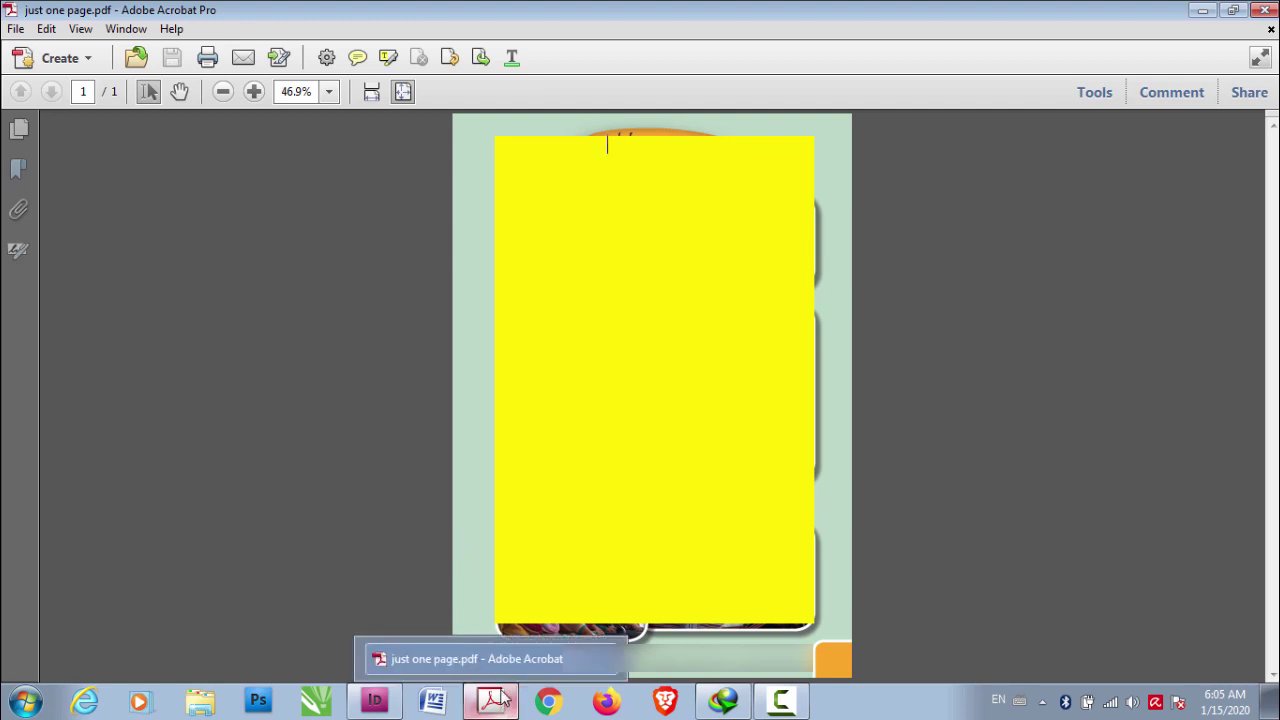